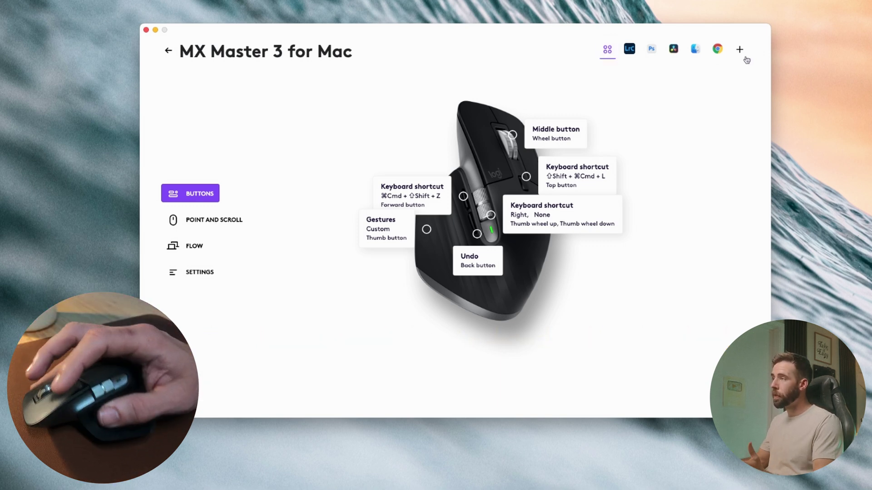
Review the mouse button assignments in the Lightroom Classic profile of the MX Master 3 for Mac settings.
click(629, 50)
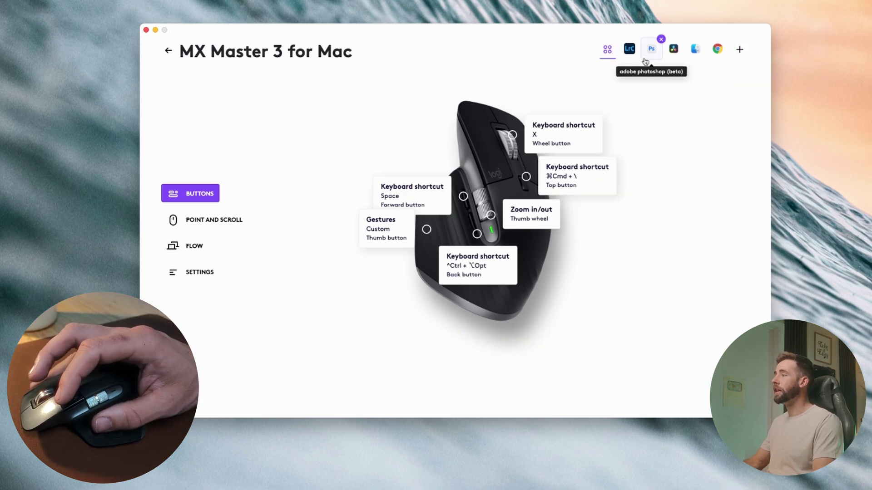
middle_click(696, 80)
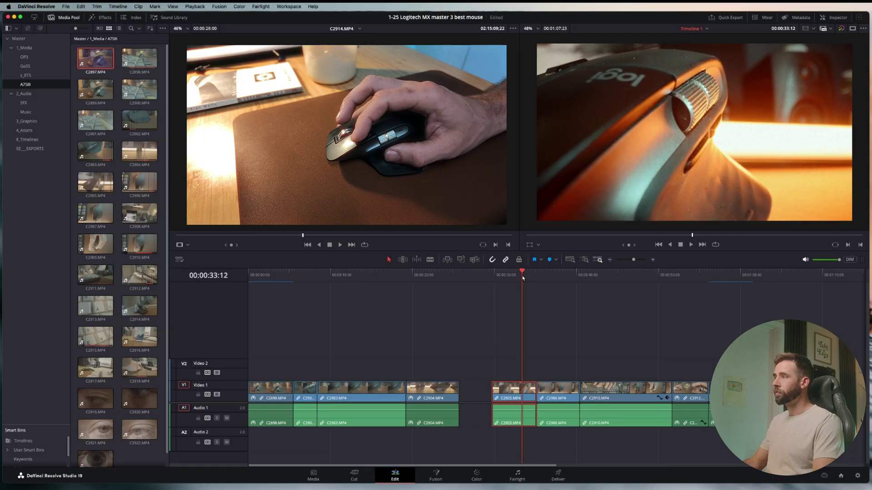
Switch to DaVinci Resolve, split the selected timeline clip at 00:00:33:12 and delete the part before the cut.
key(super+b)
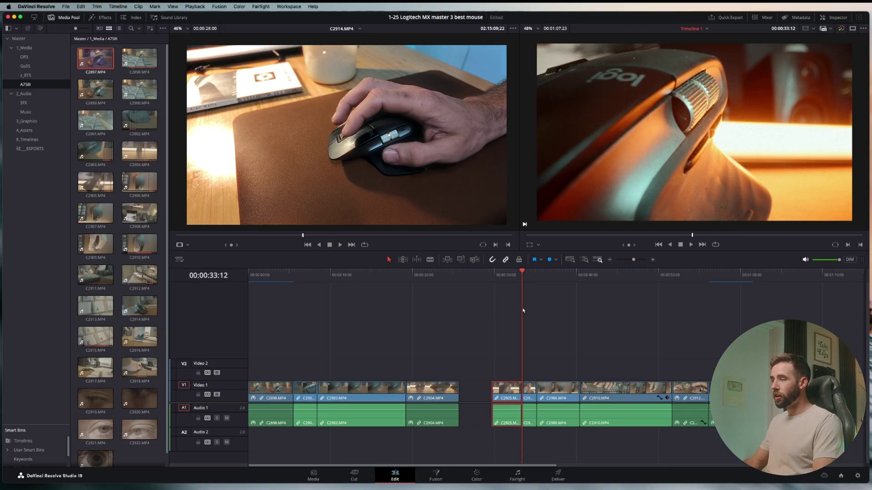
key(Delete)
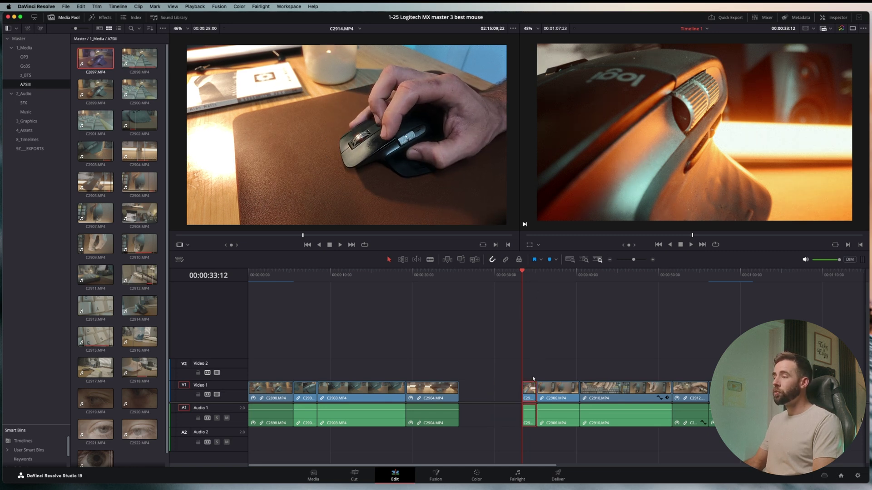
click(529, 394)
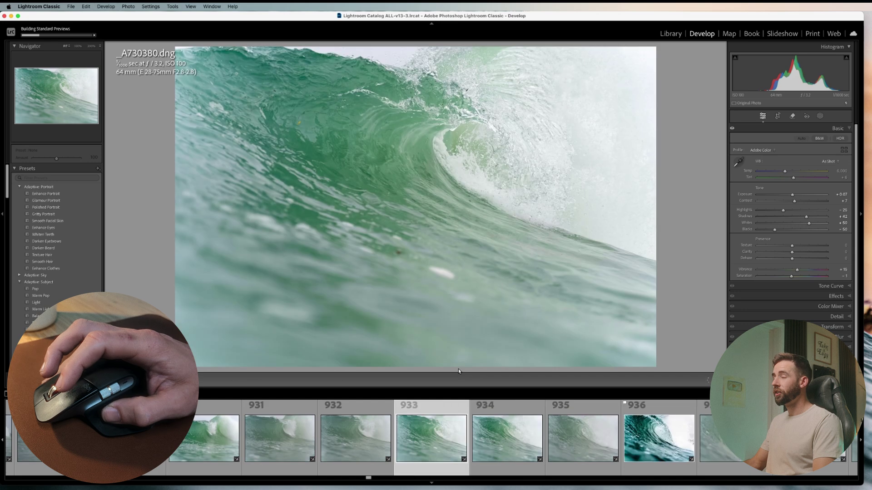
Switch to Lightroom Classic, flag the wave photo _A730383.dng as a pick and compare it before and after editing.
key(Right)
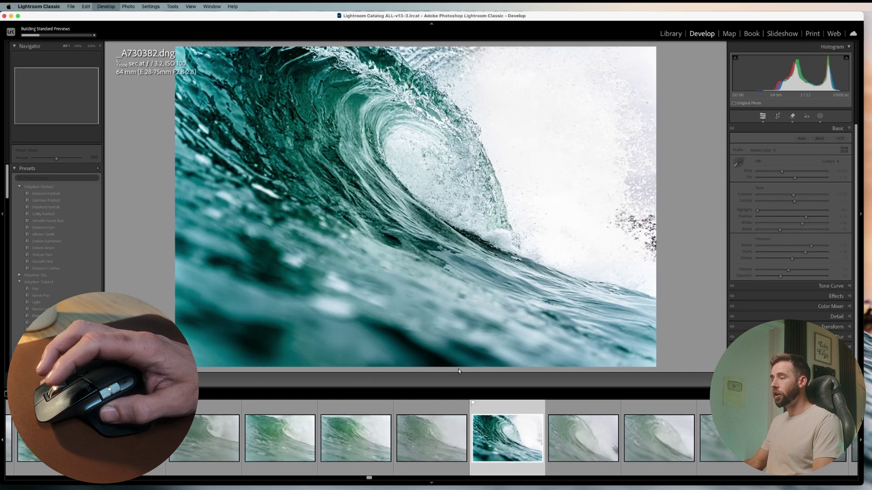
key(p)
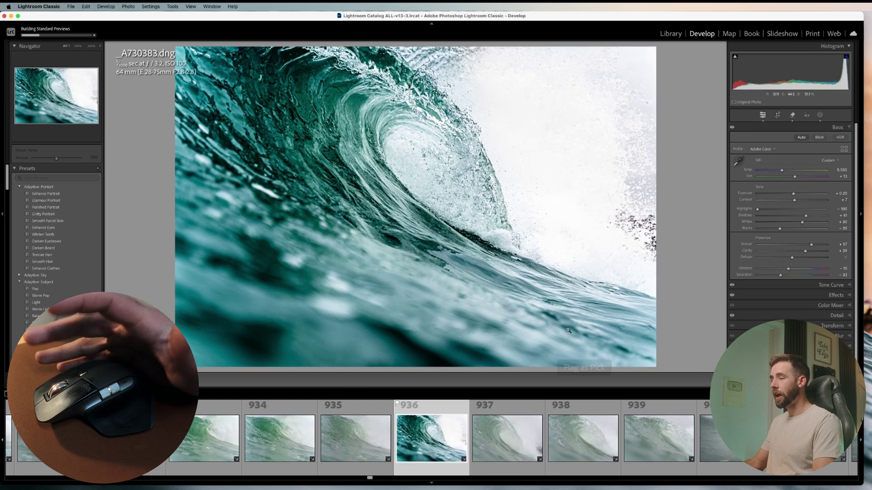
key(backslash)
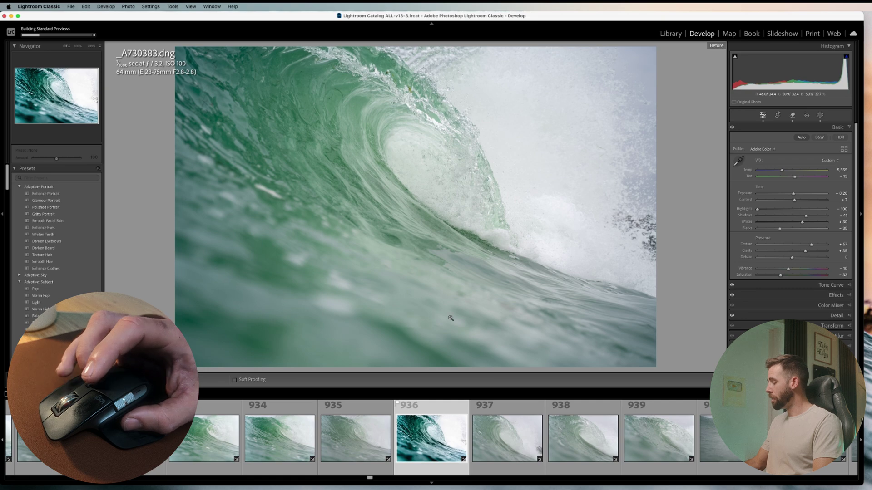
key(backslash)
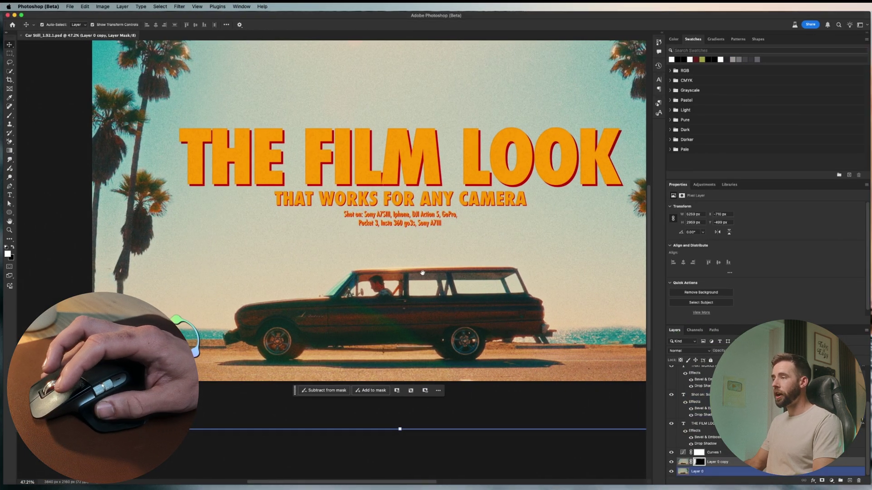
Switch to Photoshop, resize the brush and target the layer mask of Layer 0 copy.
drag(381, 257, 334, 296)
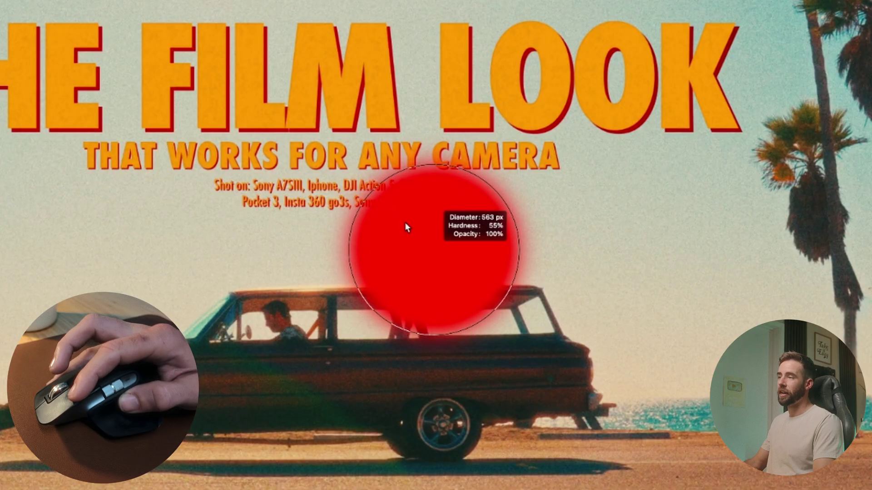
mouse_move(405, 225)
mouse_down()
mouse_move(372, 202)
mouse_move(378, 194)
mouse_up()
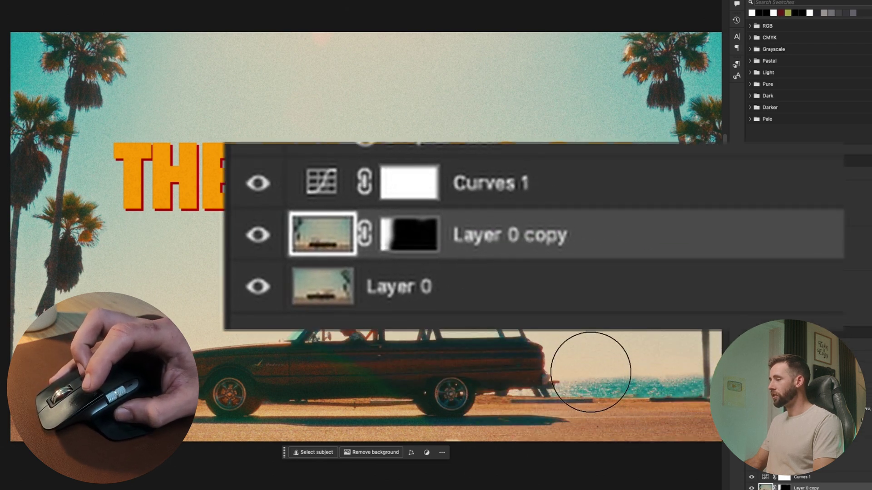
key(super+backslash)
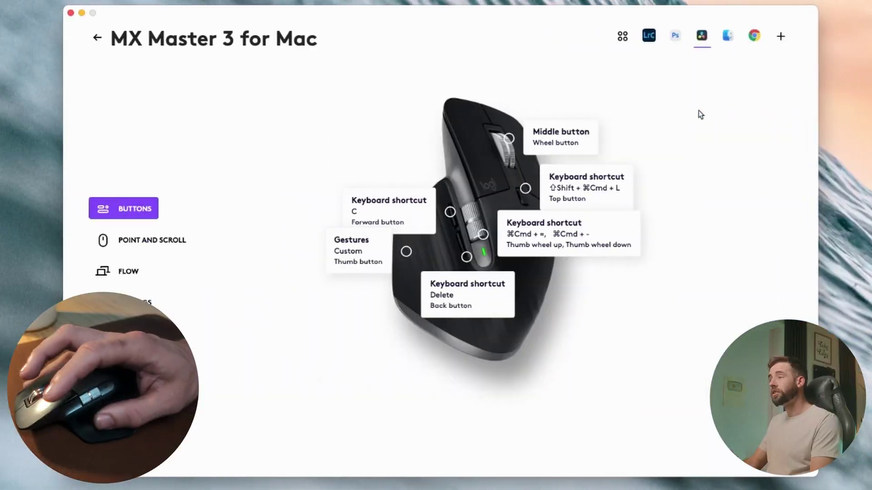
Return to the MX Master 3 for Mac settings and assign the keyboard shortcut C to the forward button for DaVinci Resolve.
mouse_move(653, 43)
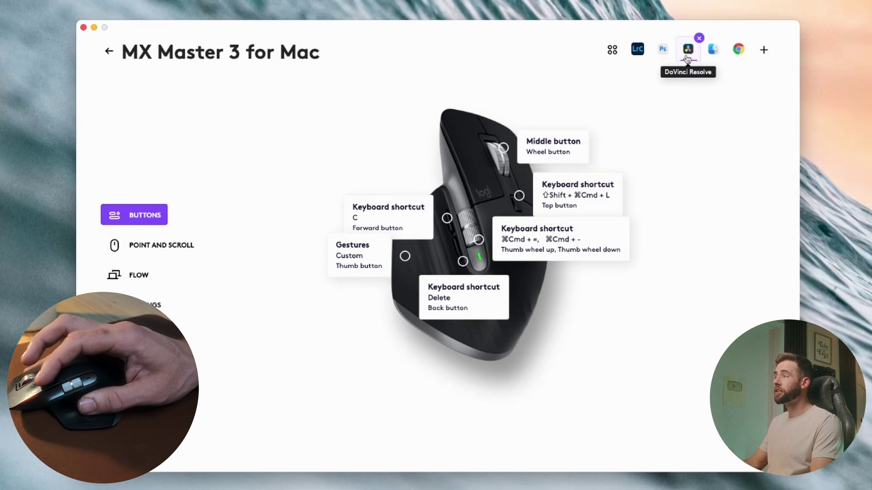
click(447, 218)
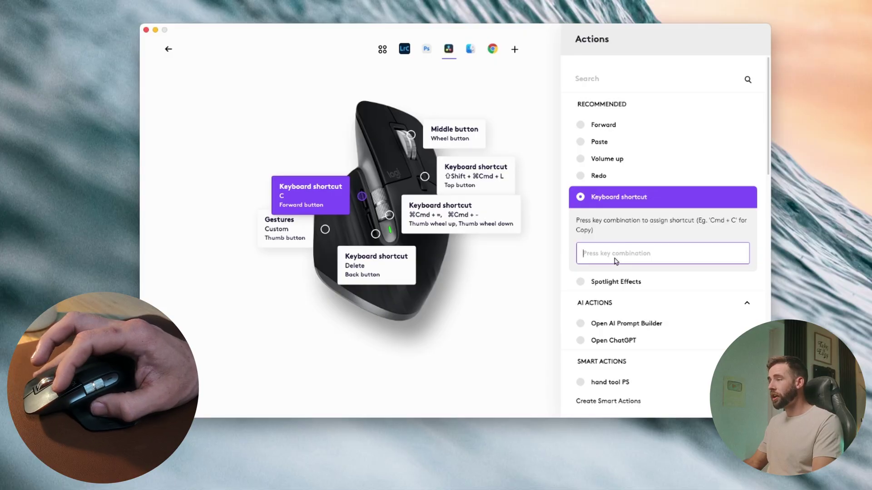
key(c)
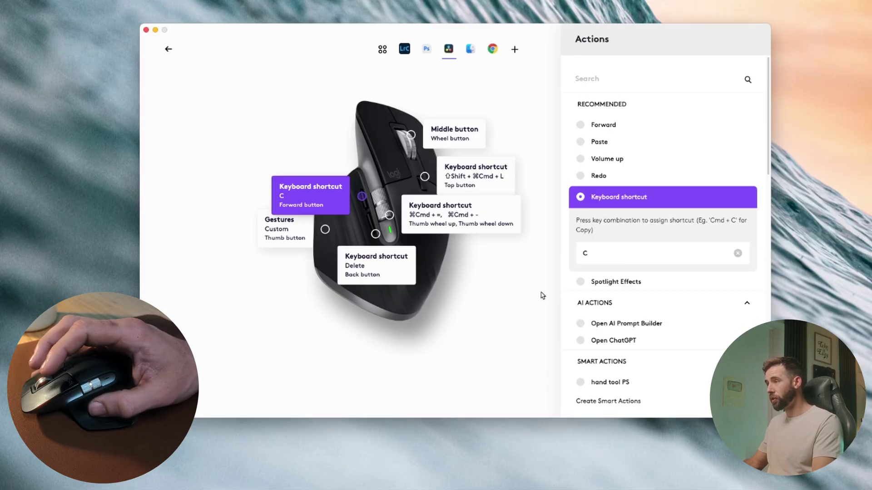
click(459, 281)
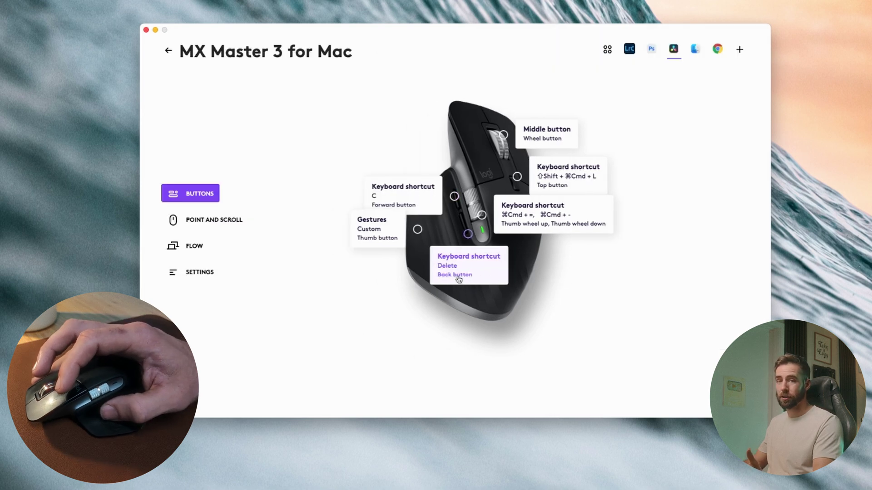
Review the back and top button assignments for DaVinci Resolve, and the button assignments in the Lightroom Classic and Photoshop profiles.
click(470, 263)
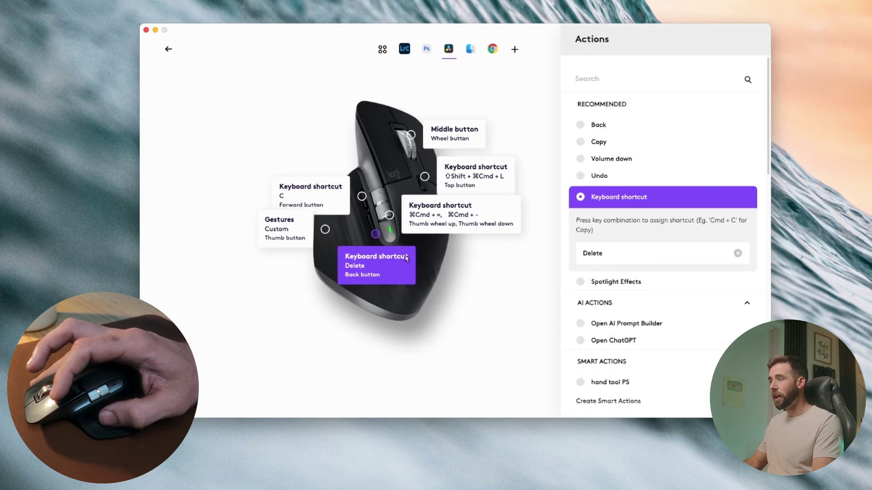
click(426, 178)
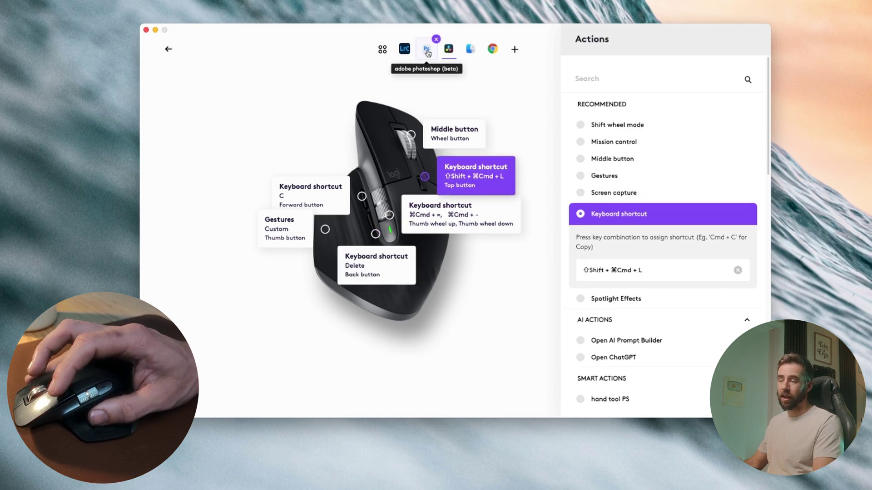
click(404, 49)
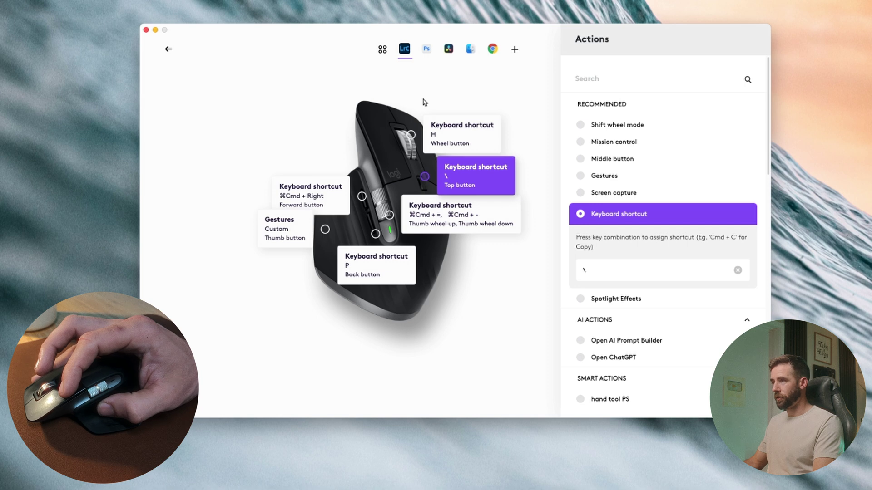
click(426, 49)
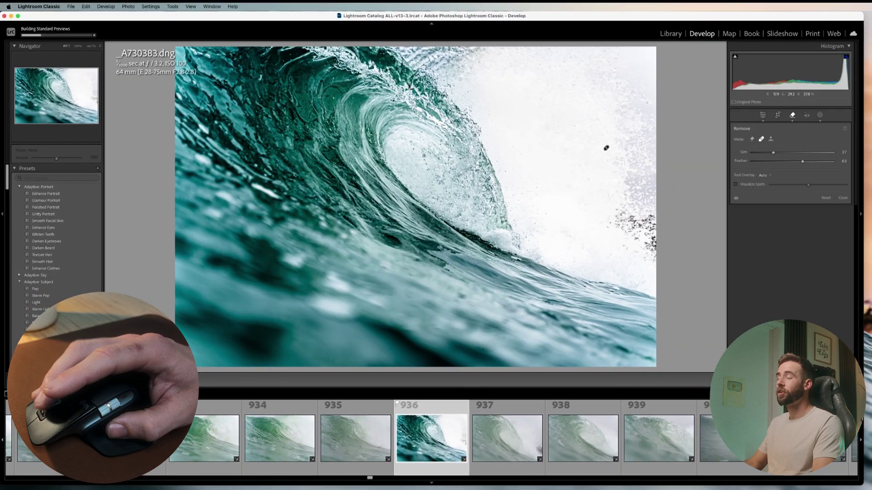
Switch to Lightroom Classic and inspect the wave photo up close with the Remove tool active.
key(z)
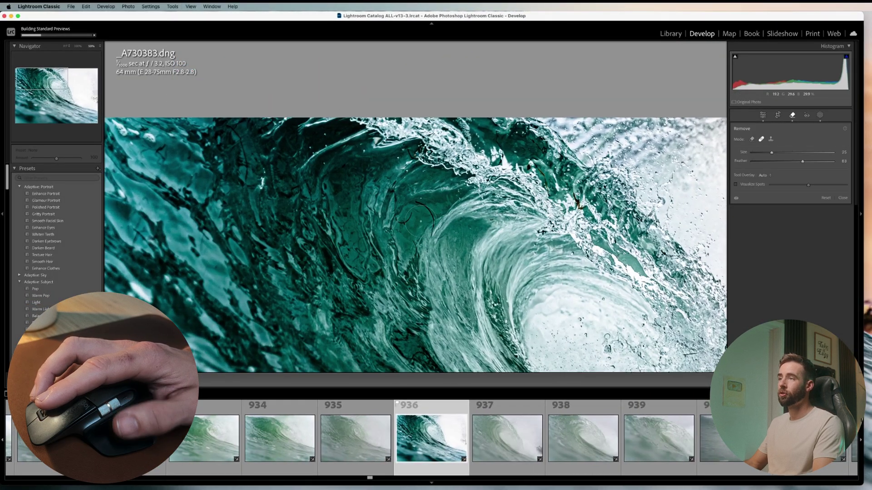
mouse_move(420, 220)
mouse_down()
mouse_move(400, 148)
mouse_move(427, 137)
mouse_up()
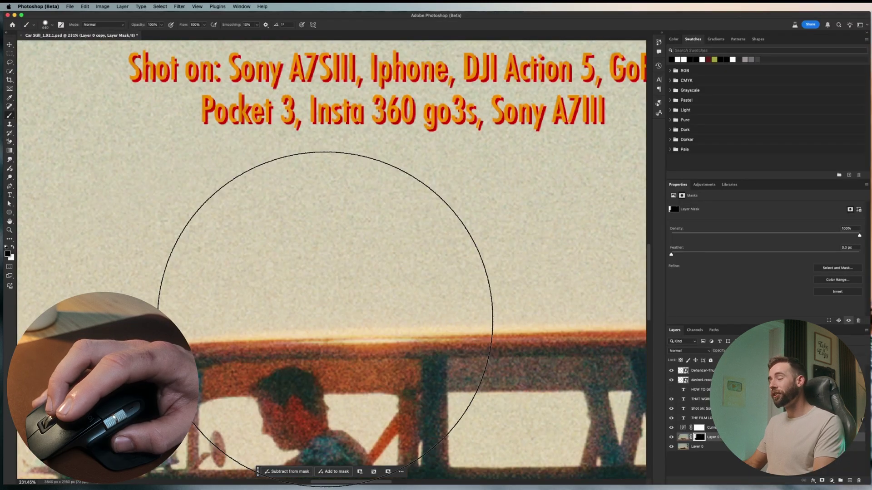
Switch to Photoshop and examine the car and title text at different zoom levels.
scroll(325, 321, up, 3)
scroll(315, 311, down, 5)
scroll(325, 318, up, 4)
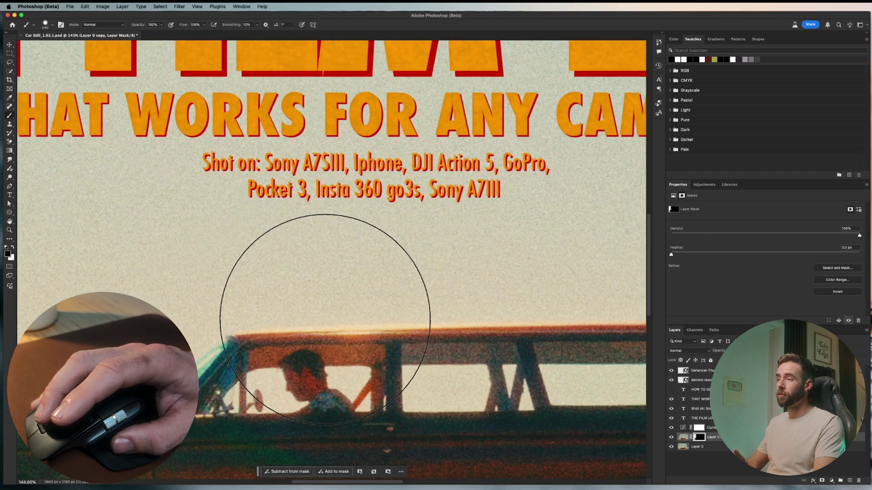
scroll(325, 319, down, 3)
scroll(325, 319, up, 3)
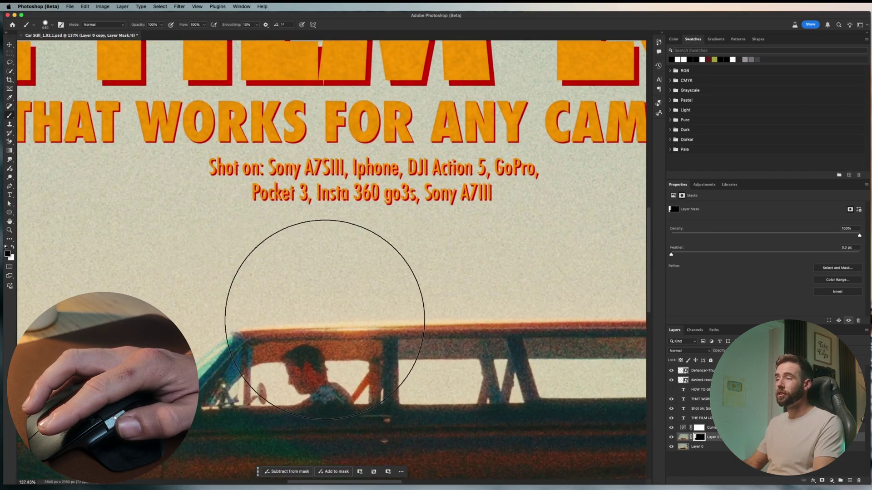
scroll(325, 319, up, 3)
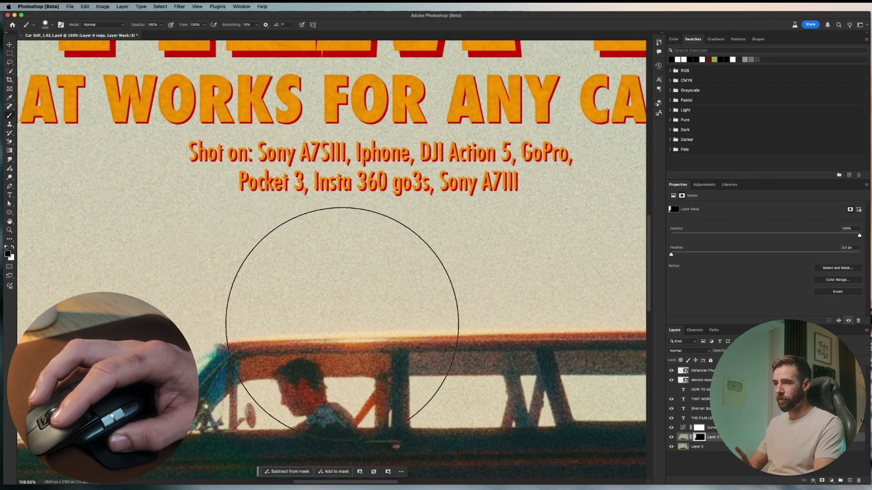
scroll(342, 323, down, 5)
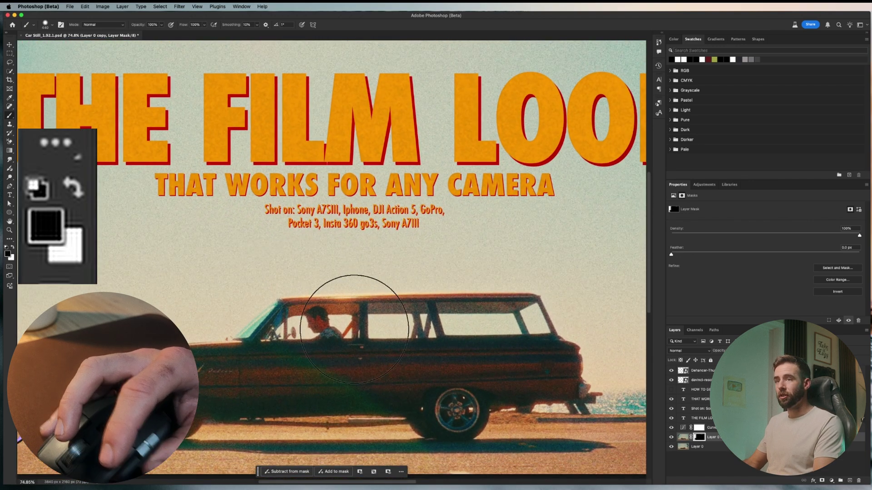
Paint white over the car on the mask of Layer 0 copy to reveal the copy, and paint black to hide it again.
key(x)
mouse_move(535, 311)
mouse_down()
mouse_move(262, 321)
mouse_move(439, 324)
mouse_move(526, 391)
mouse_move(571, 389)
mouse_move(528, 404)
mouse_move(337, 347)
mouse_up()
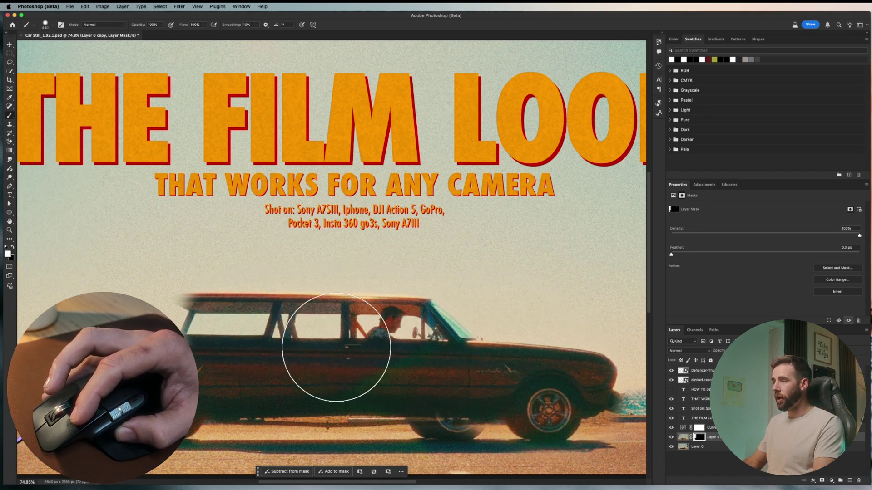
mouse_move(473, 268)
mouse_down()
mouse_move(253, 311)
mouse_move(544, 345)
mouse_move(479, 405)
mouse_move(300, 446)
mouse_up()
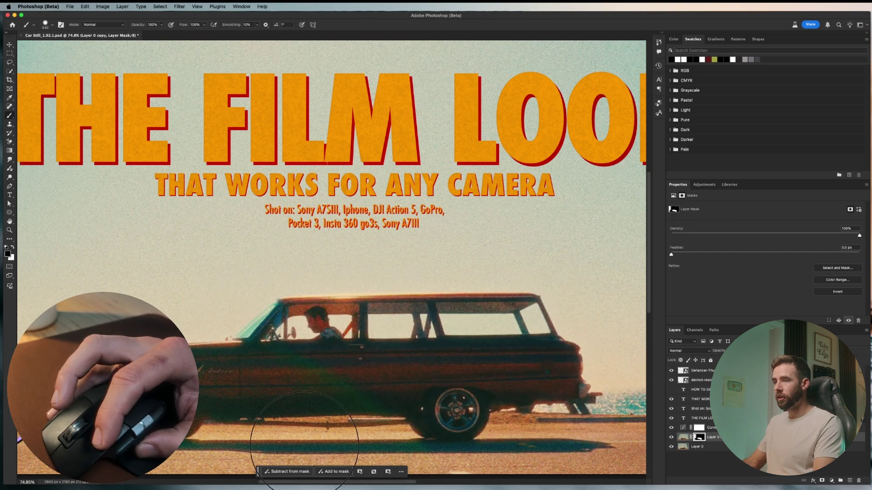